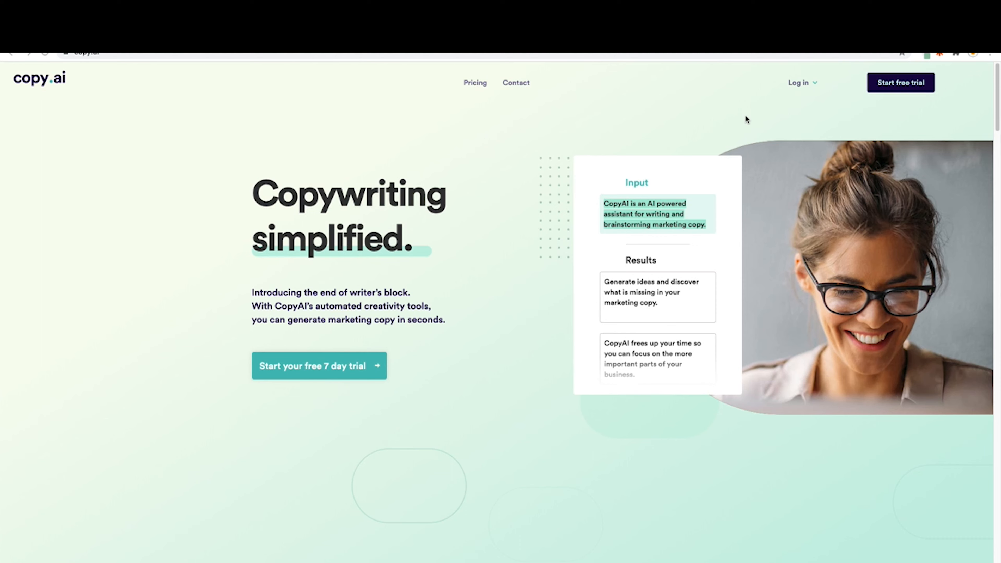
Start the free trial and browse the full list of copywriting tools
{"action": "left_click", "coordinate": [890, 84]}
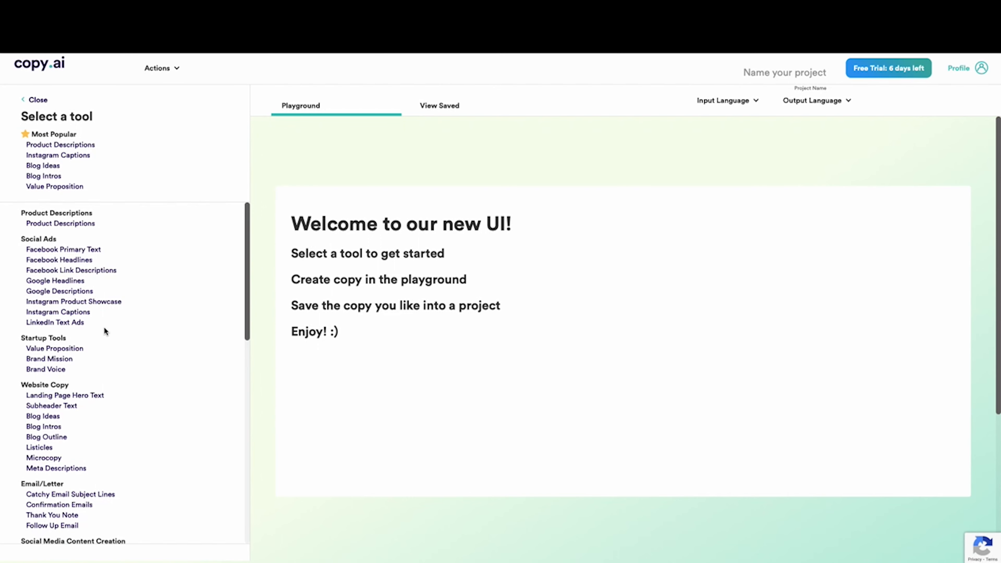
{"action": "scroll", "coordinate": [98, 361], "scroll_direction": "down", "scroll_amount": 5}
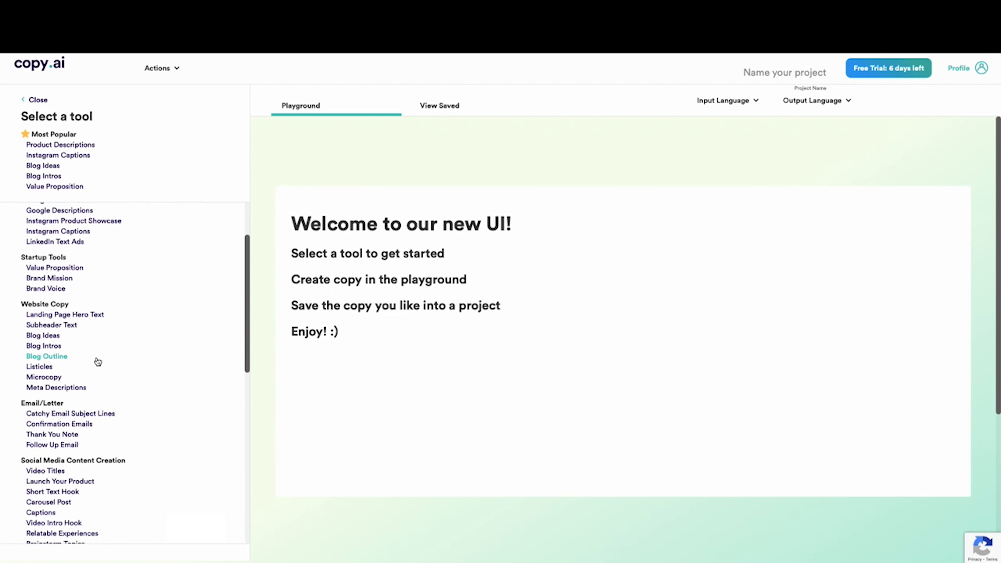
{"action": "scroll", "coordinate": [98, 361], "scroll_direction": "down", "scroll_amount": 6}
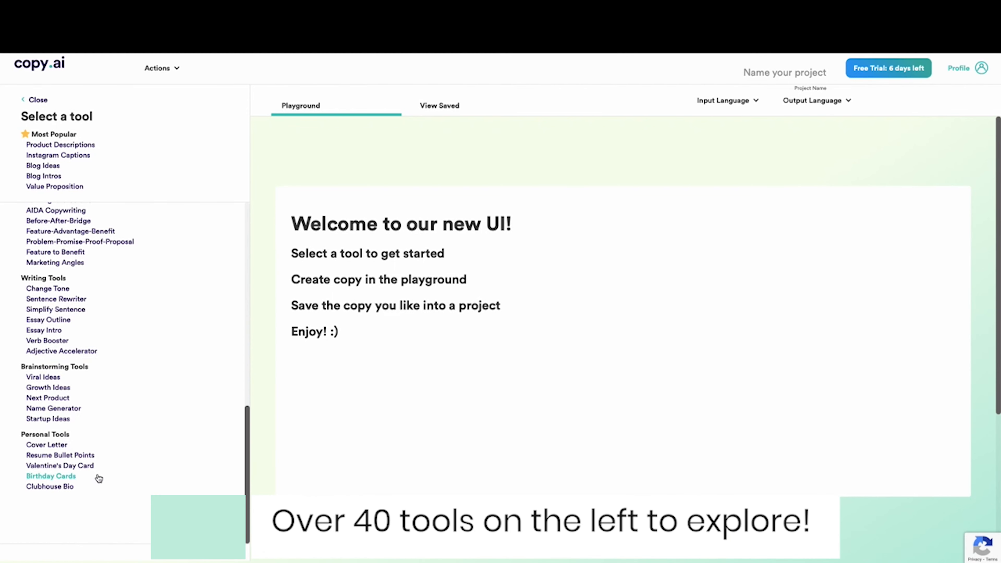
{"action": "scroll", "coordinate": [98, 475], "scroll_direction": "up", "scroll_amount": 8}
{"action": "scroll", "coordinate": [99, 475], "scroll_direction": "up", "scroll_amount": 4}
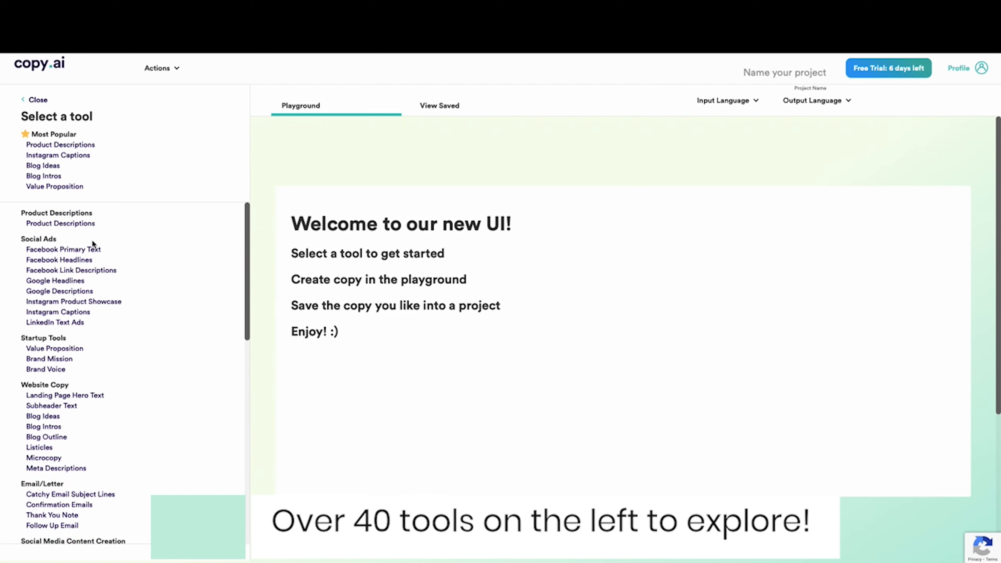
Check the available input languages and name the current project Podcast Ops
{"action": "left_click", "coordinate": [710, 100]}
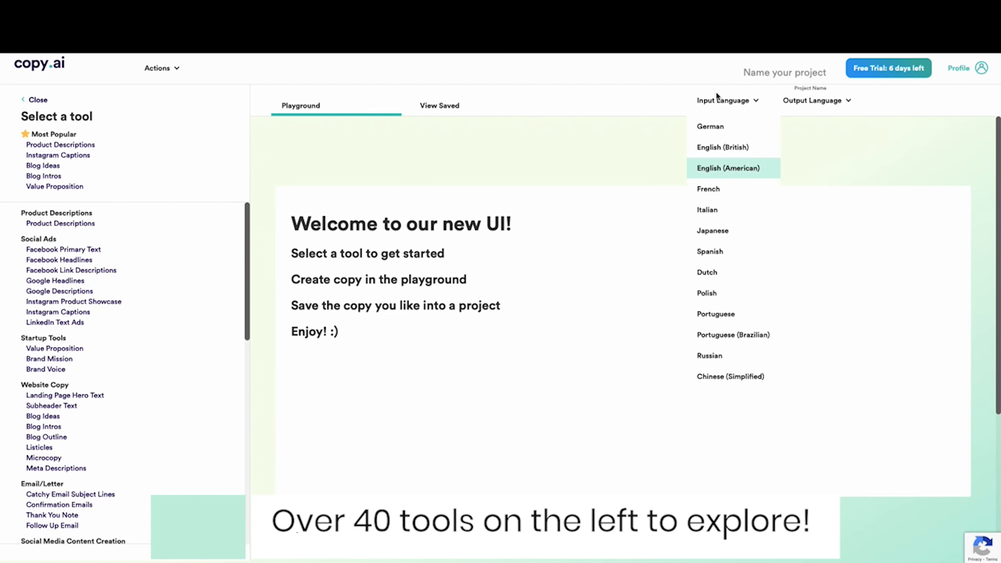
{"action": "left_click", "coordinate": [756, 71]}
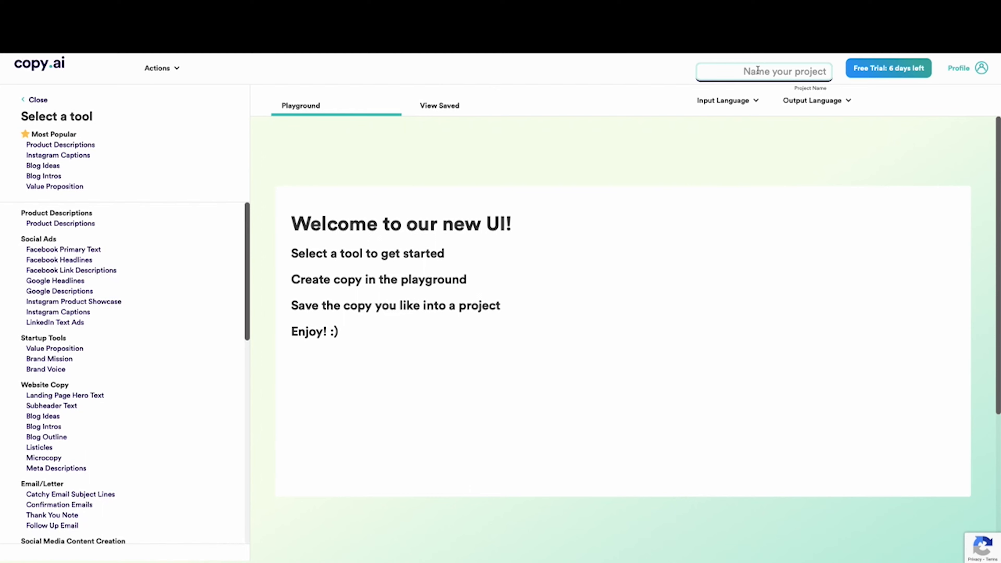
{"action": "type", "text": "Podcast Ops"}
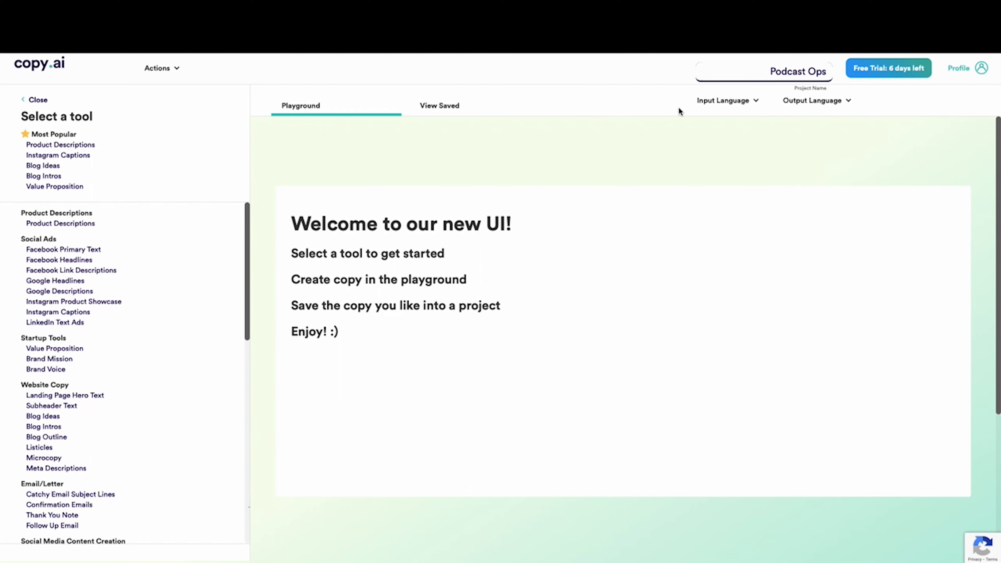
Review the input and output language options and the project's saved copy
{"action": "left_click", "coordinate": [727, 102]}
{"action": "left_click", "coordinate": [812, 103]}
{"action": "left_click", "coordinate": [441, 105]}
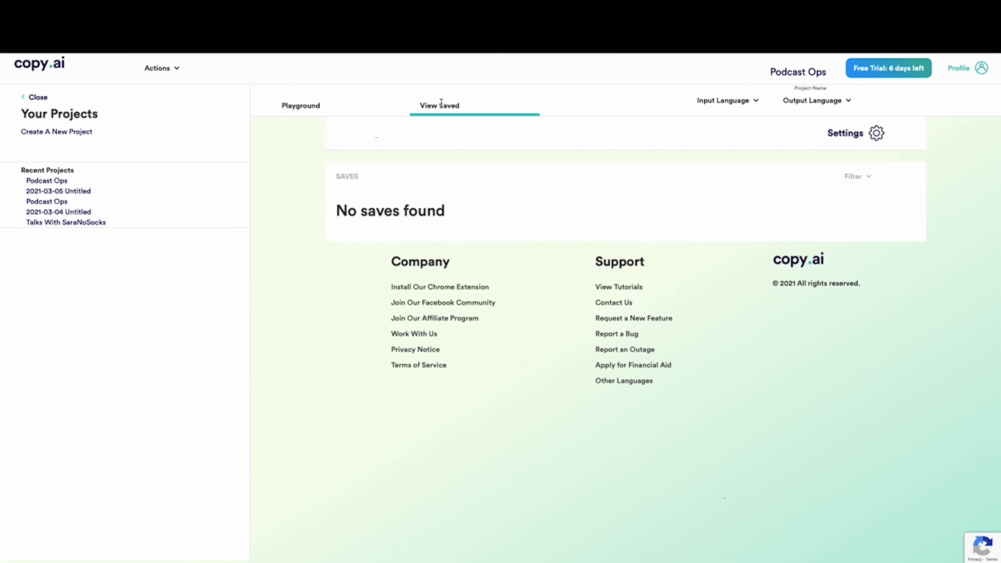
{"action": "left_click", "coordinate": [291, 110]}
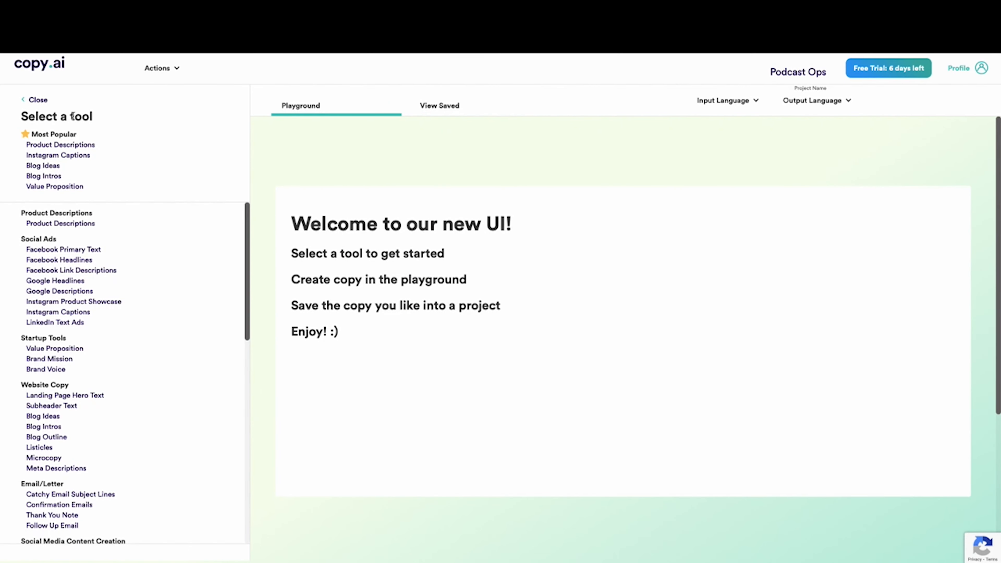
Collapse and restore the tool list, and open the Landing Page Hero Text tool under Website Copy
{"action": "left_click", "coordinate": [37, 102]}
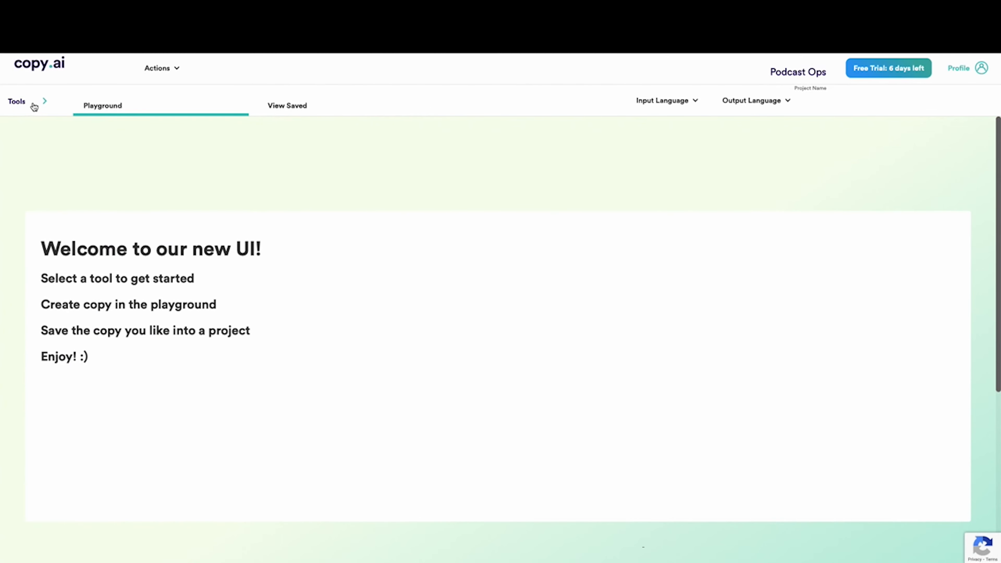
{"action": "left_click", "coordinate": [18, 102]}
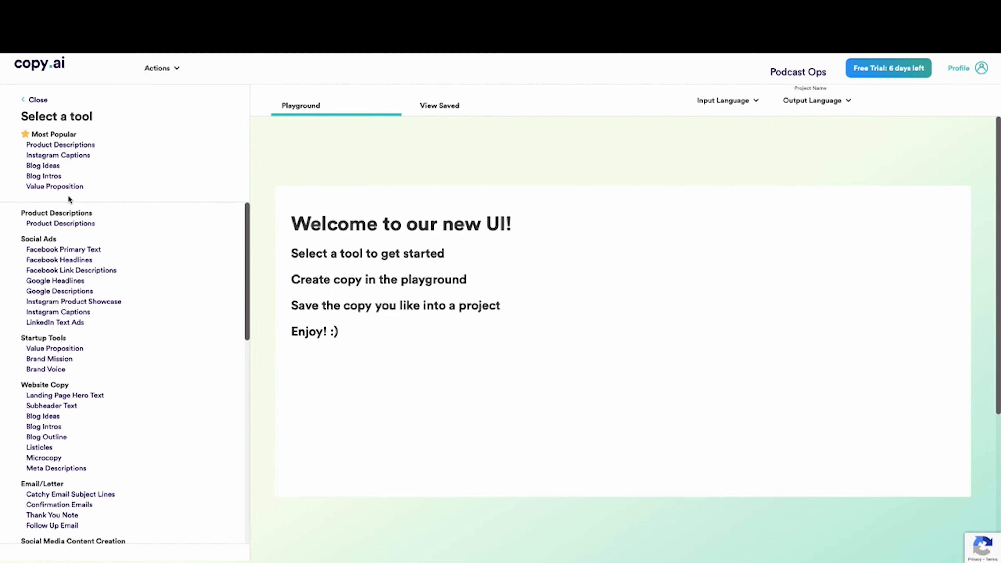
{"action": "left_click", "coordinate": [63, 397]}
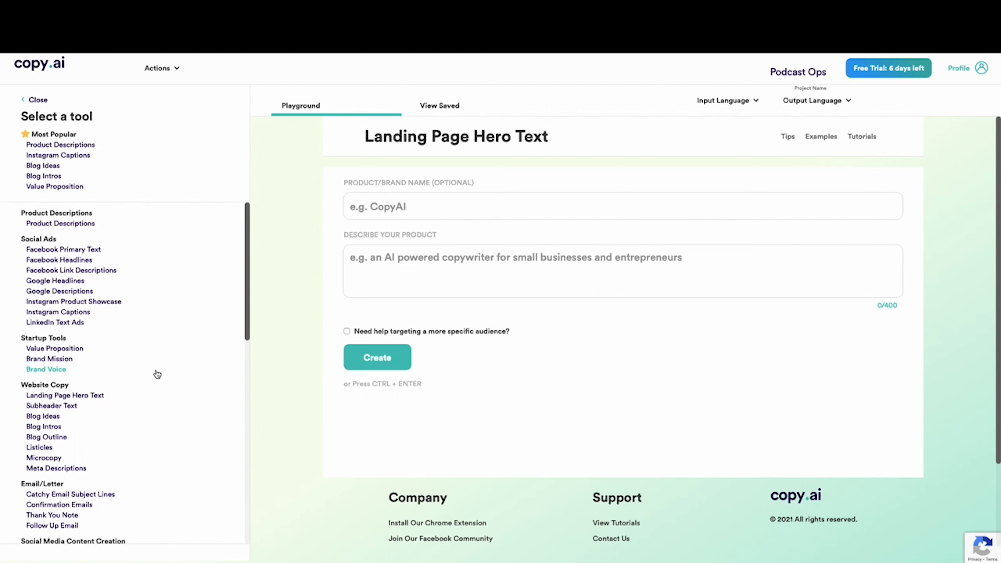
Create and save a new project named Podcast Ops with the Friendly tone and no website name
{"action": "left_click", "coordinate": [173, 69]}
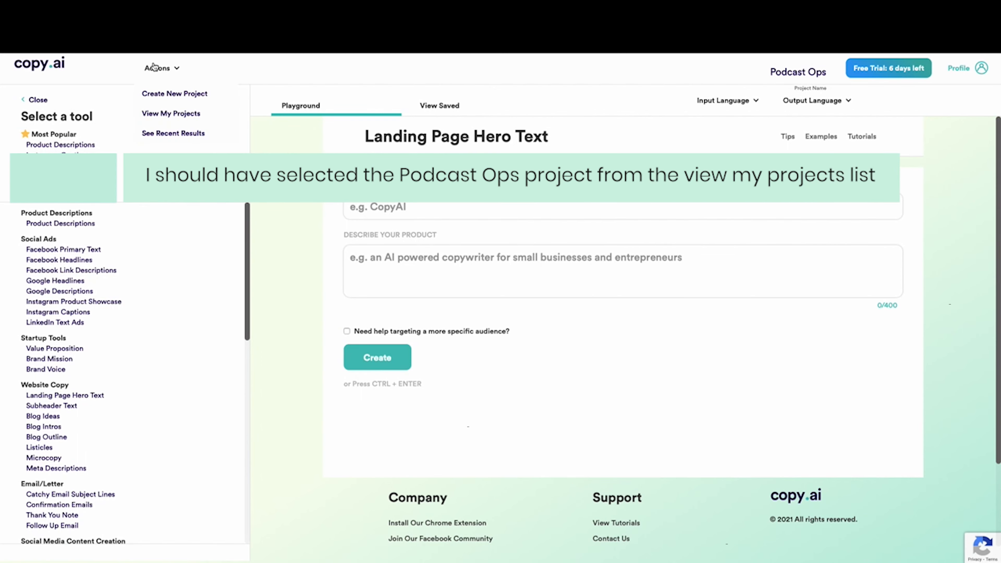
{"action": "left_click", "coordinate": [153, 102]}
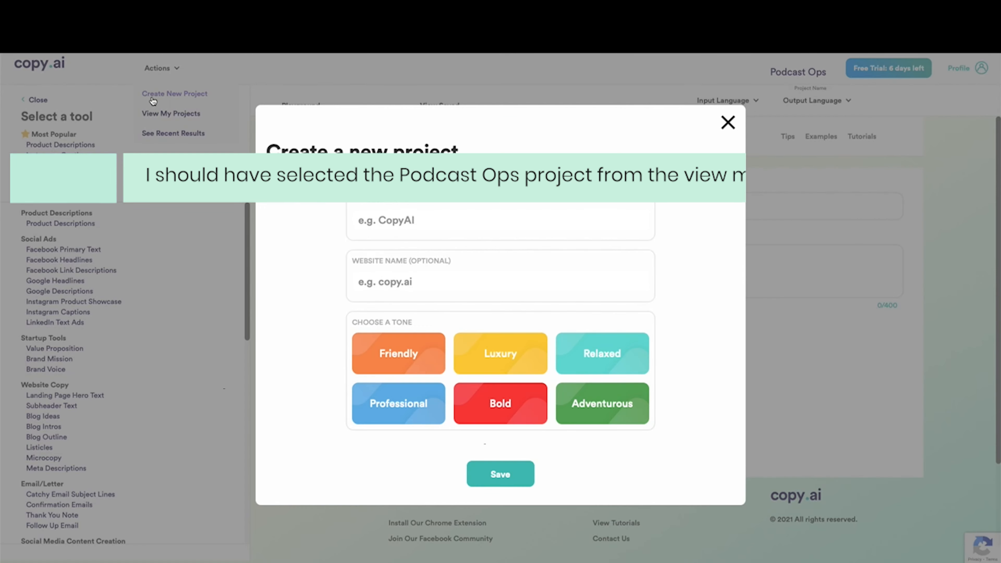
{"action": "left_click", "coordinate": [430, 221]}
{"action": "type", "text": "Podcast Ops"}
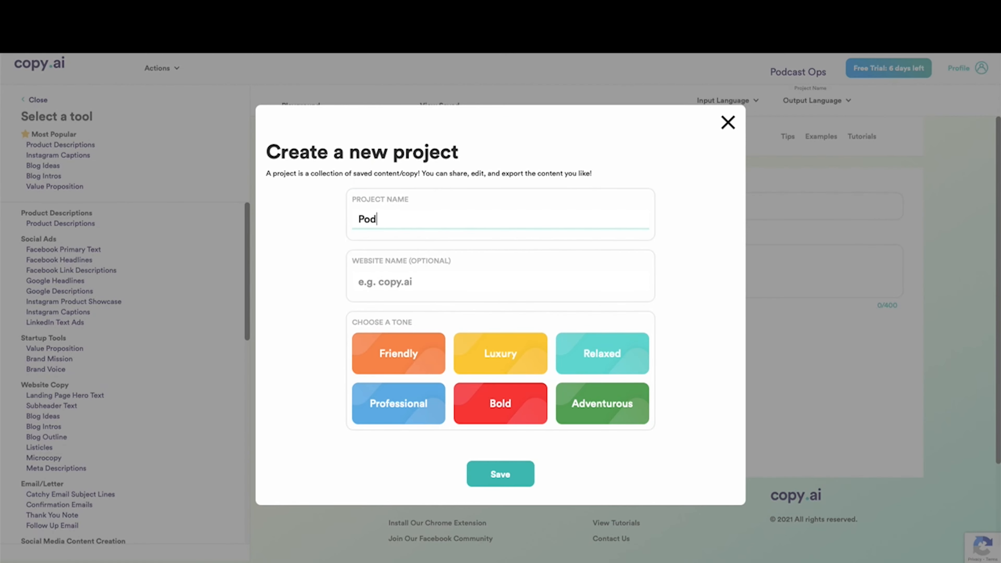
{"action": "left_click", "coordinate": [421, 288]}
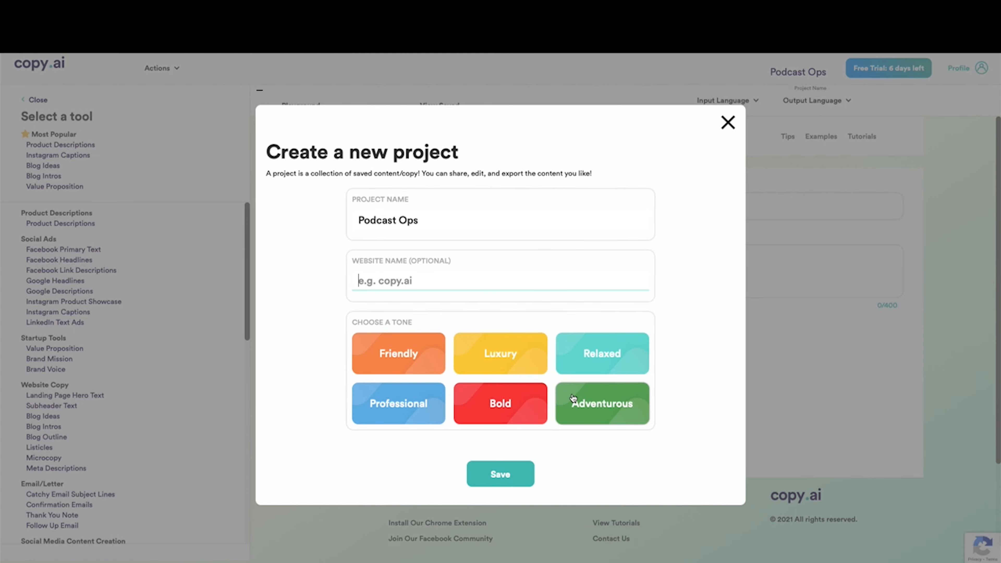
{"action": "left_click", "coordinate": [406, 366]}
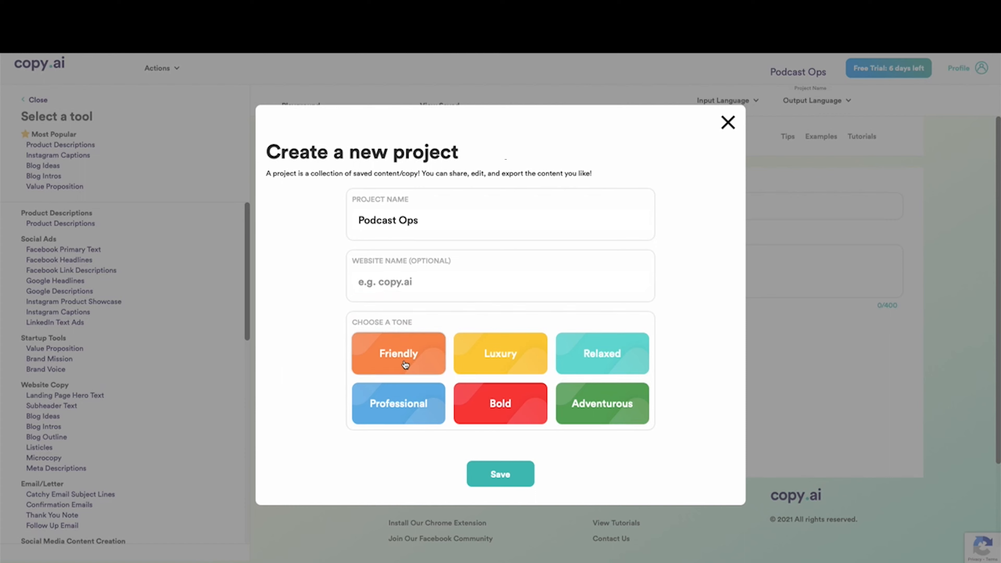
{"action": "left_click", "coordinate": [502, 480]}
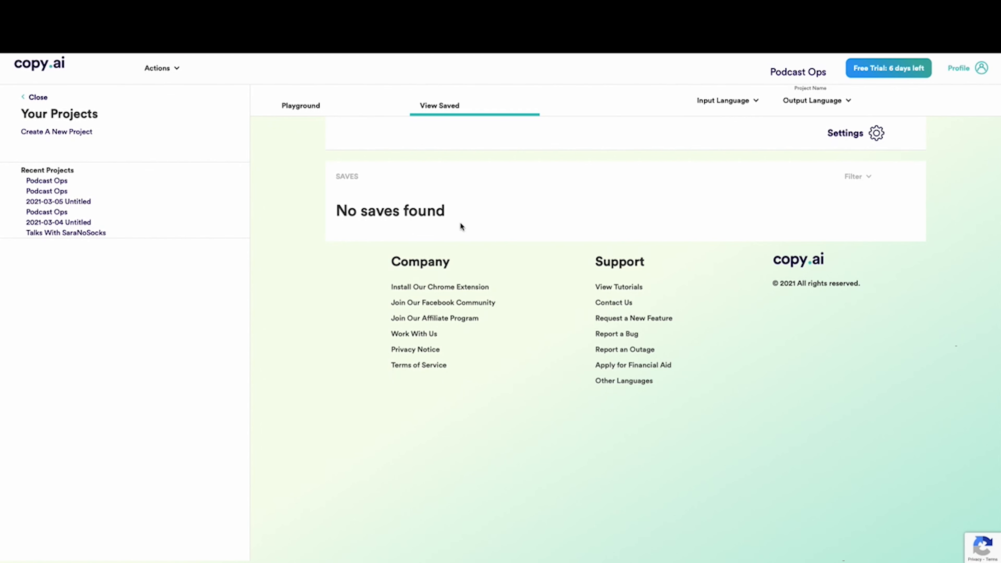
Fill in the hero text form with the name Podcast Ops and a description of its podcast templates, Webflow website, Airtable and automation
{"action": "left_click", "coordinate": [281, 106]}
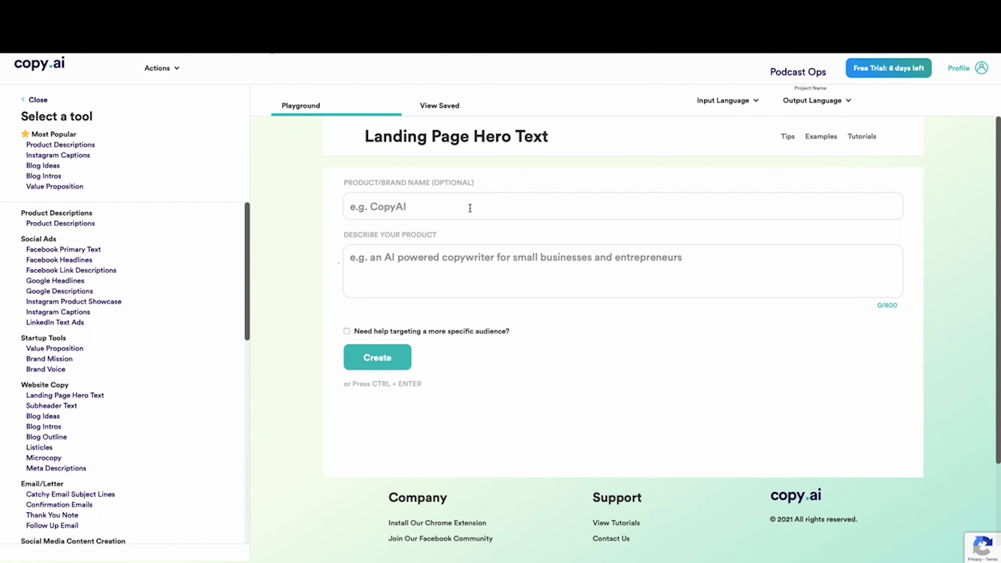
{"action": "left_click", "coordinate": [440, 211]}
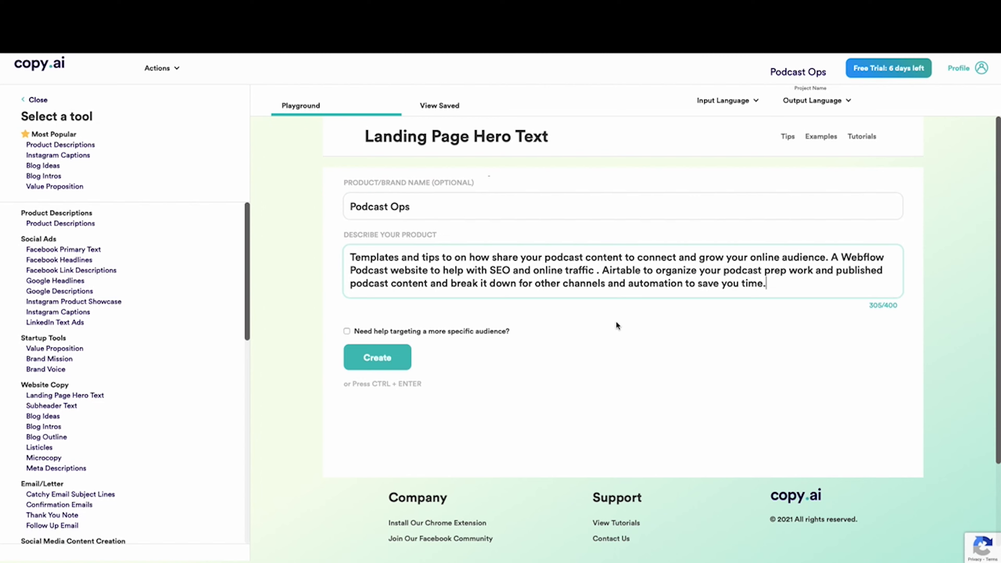
Add podcasters as the specific target audience and generate the landing page hero texts
{"action": "left_click", "coordinate": [346, 331]}
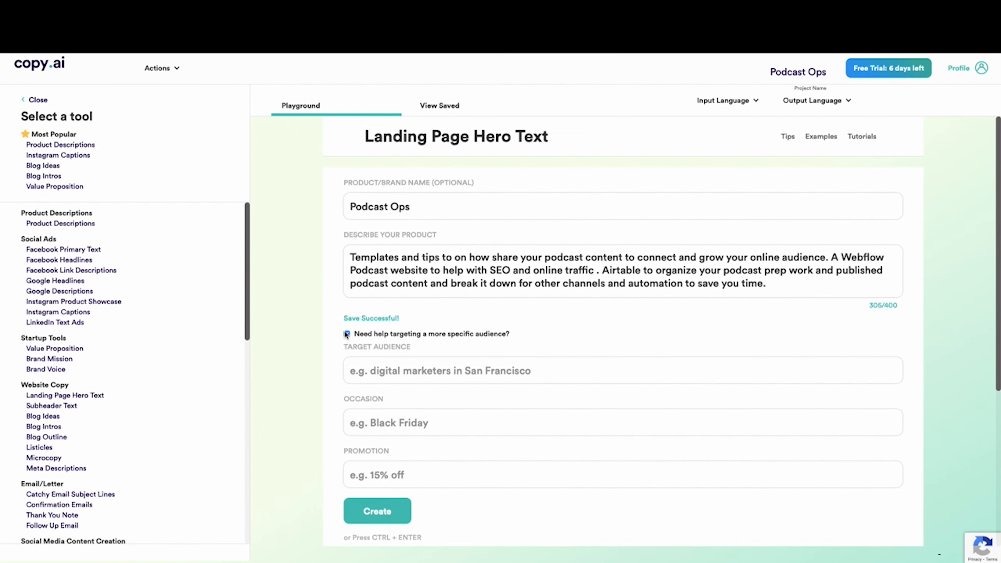
{"action": "left_click", "coordinate": [382, 369]}
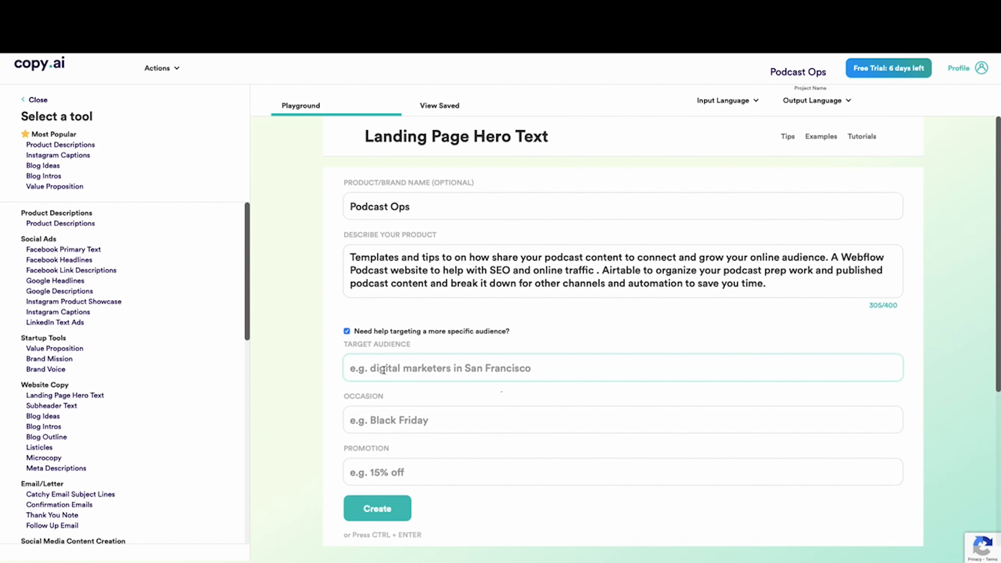
{"action": "type", "text": "podcast"}
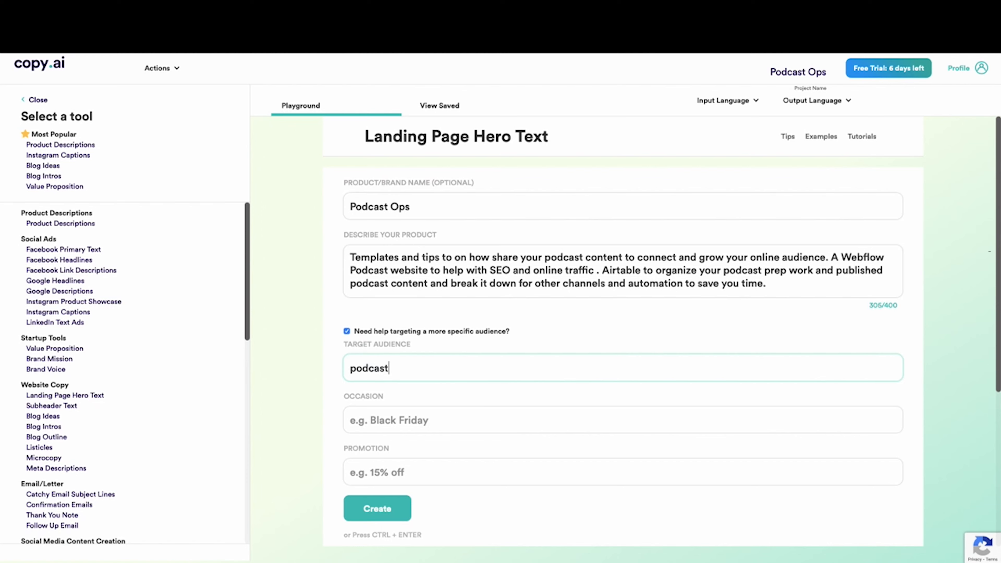
{"action": "type", "text": "ers"}
{"action": "left_click", "coordinate": [387, 509]}
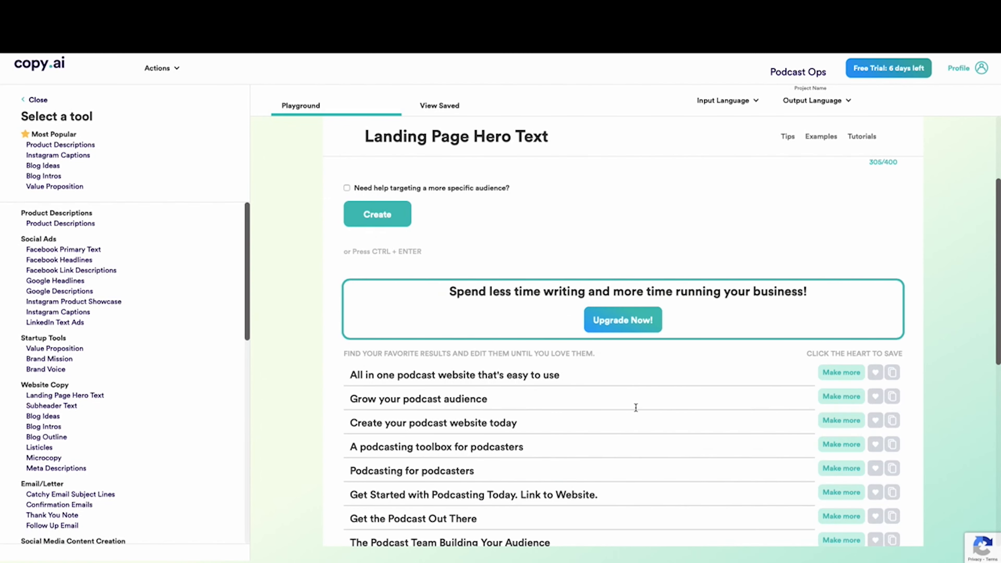
Save the results "A podcasting toolbox for podcasters", "Get the Podcast Out There" and "Grow your podcast audience", also copying the toolbox one
{"action": "scroll", "coordinate": [636, 408], "scroll_direction": "down", "scroll_amount": 3}
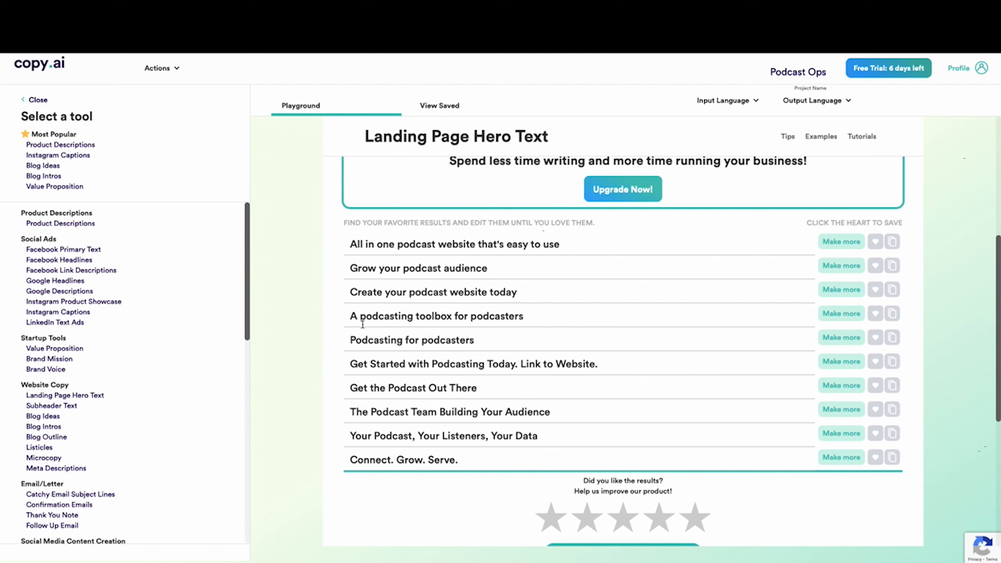
{"action": "left_click_drag", "start_coordinate": [348, 318], "coordinate": [550, 313]}
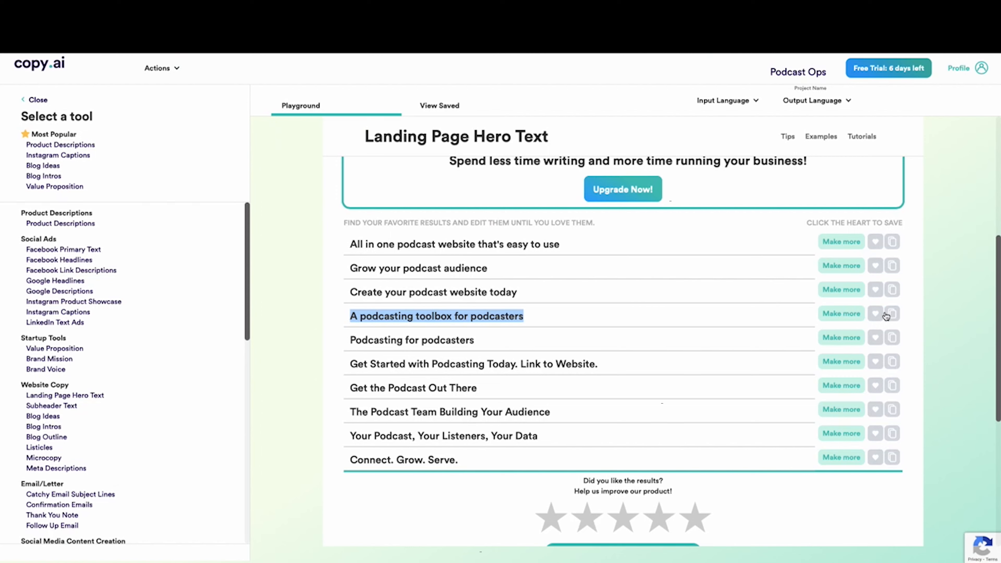
{"action": "left_click", "coordinate": [877, 315]}
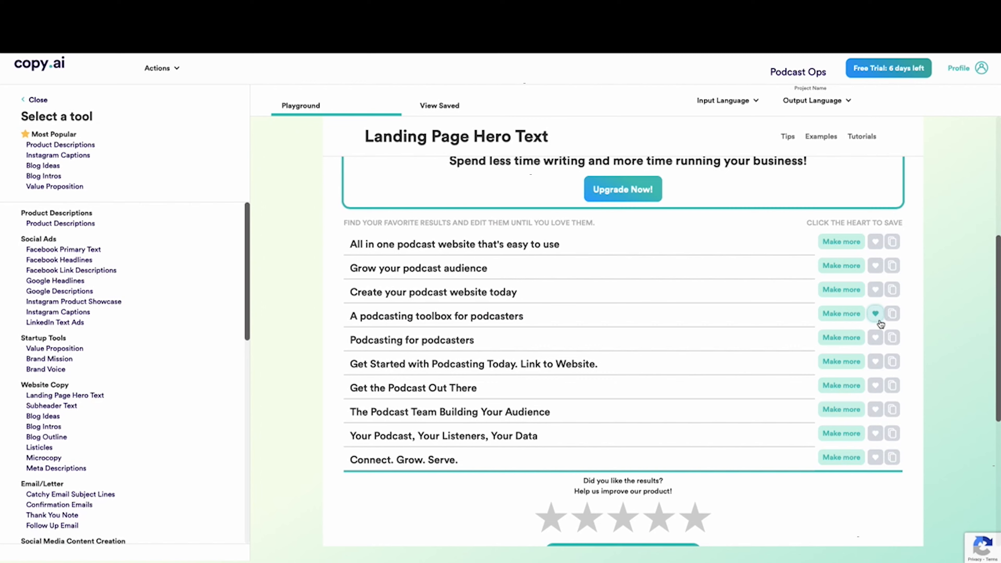
{"action": "left_click", "coordinate": [893, 315]}
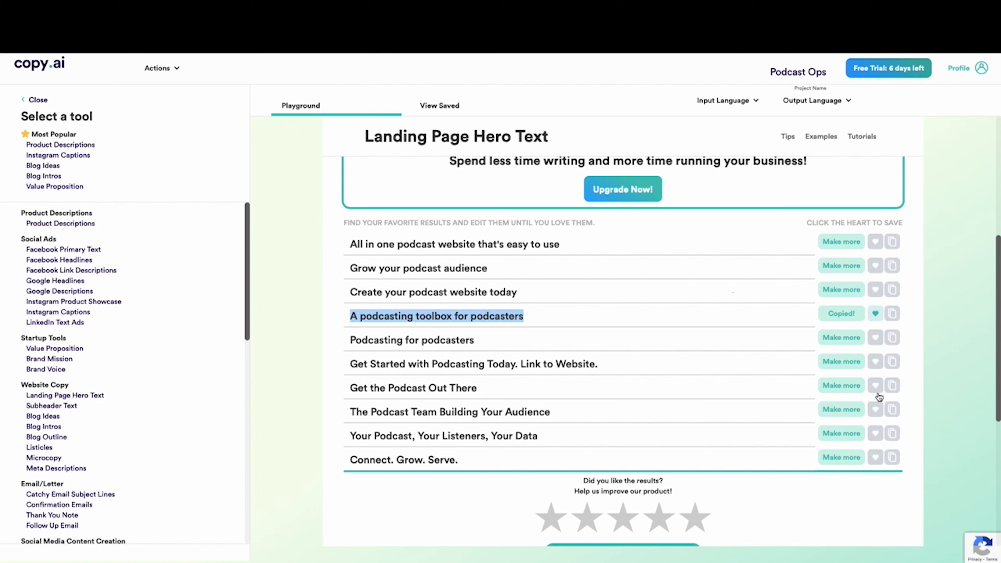
{"action": "left_click", "coordinate": [875, 385]}
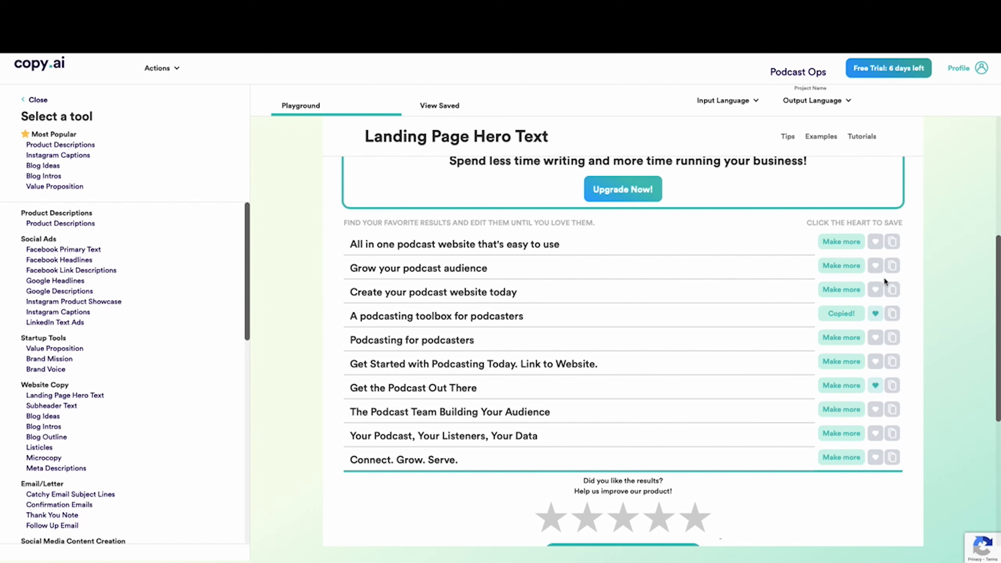
{"action": "left_click", "coordinate": [879, 270]}
Review the project's saved hero texts and place the cursor in the "Grow your podcast audience" entry
{"action": "left_click", "coordinate": [442, 106]}
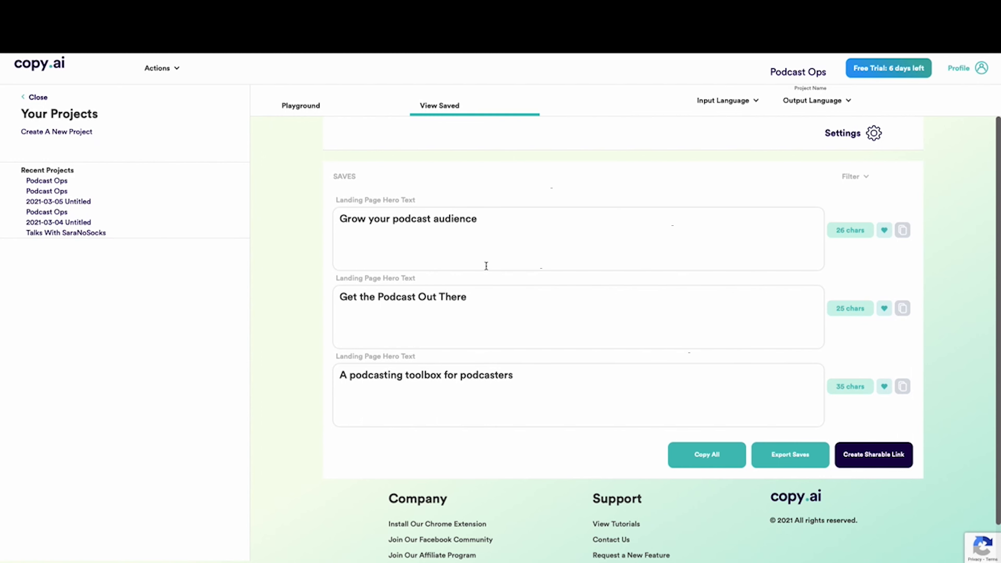
{"action": "left_click", "coordinate": [503, 228]}
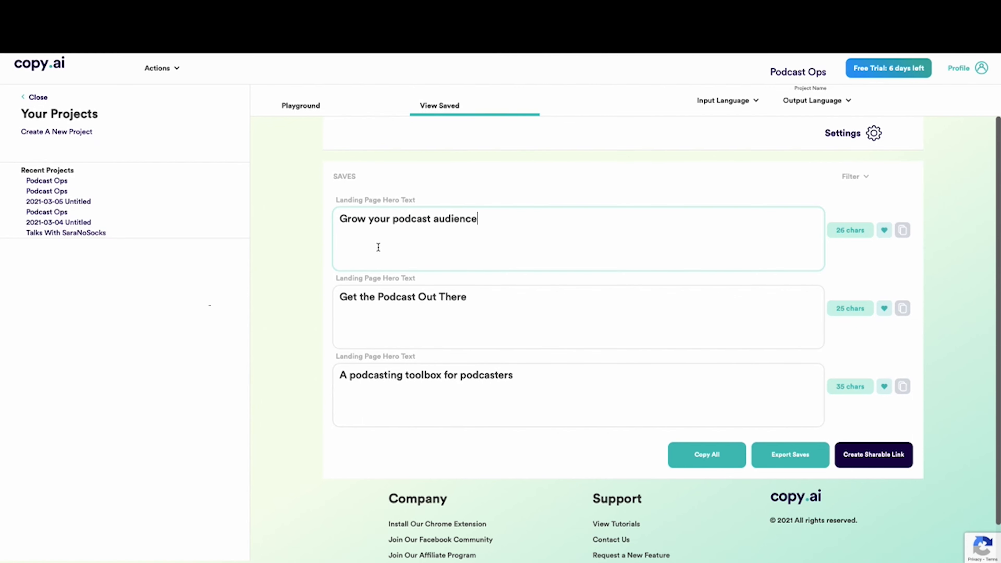
Return to the playground and open the Product Descriptions tool for Podcast Ops
{"action": "left_click", "coordinate": [286, 116]}
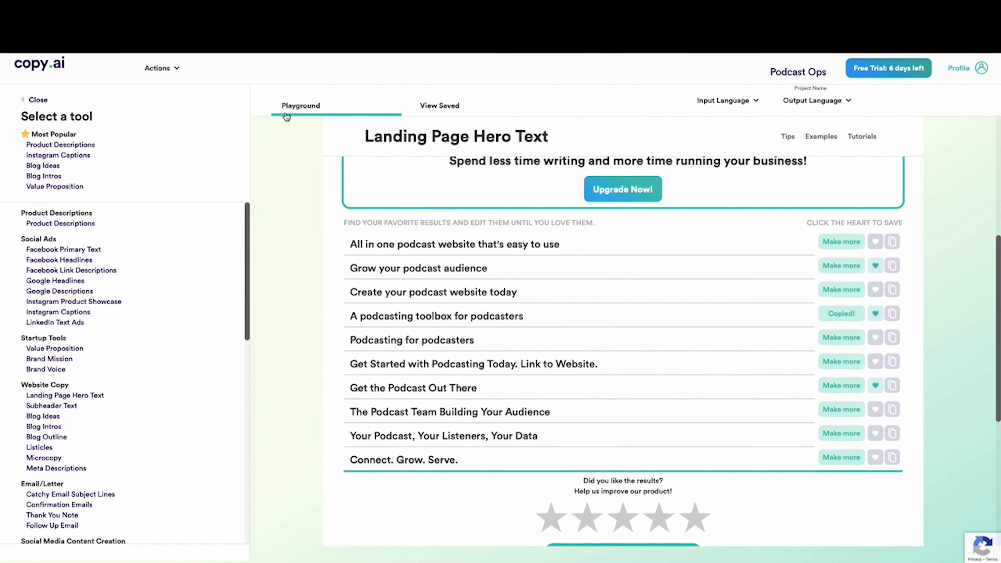
{"action": "scroll", "coordinate": [278, 124], "scroll_direction": "up", "scroll_amount": 5}
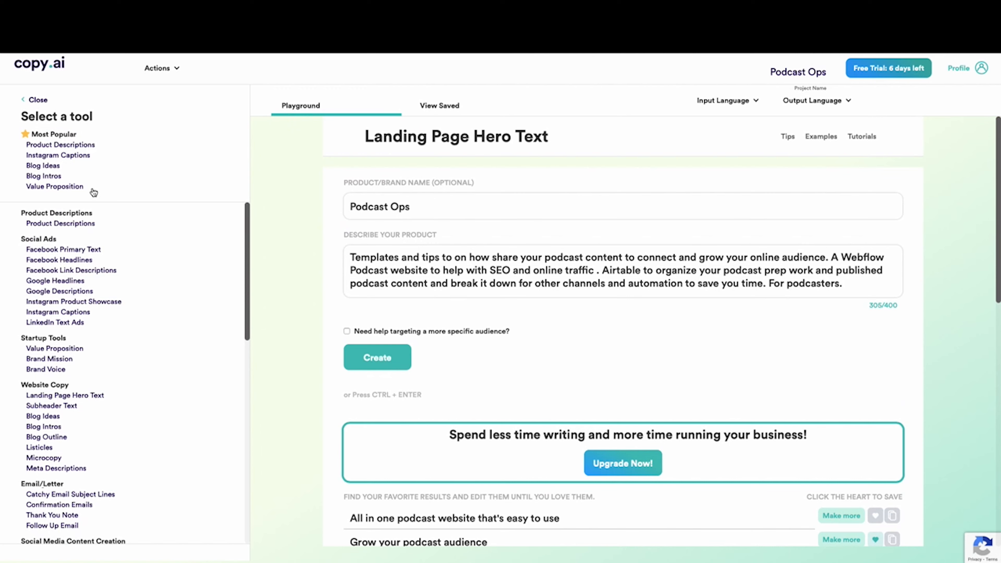
{"action": "left_click", "coordinate": [61, 146]}
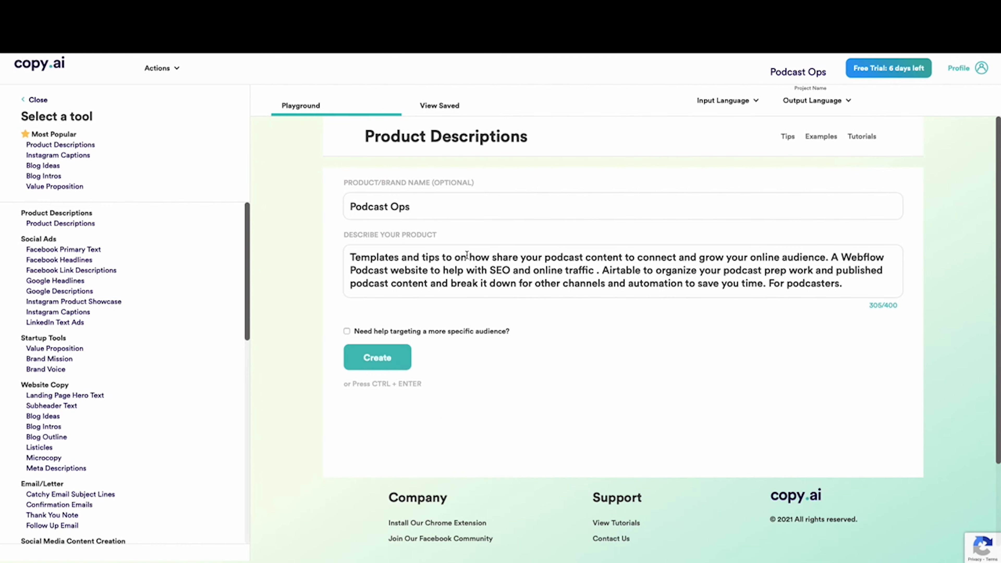
Generate the Podcast Ops product descriptions from the existing product description and read through the results
{"action": "left_click", "coordinate": [390, 363]}
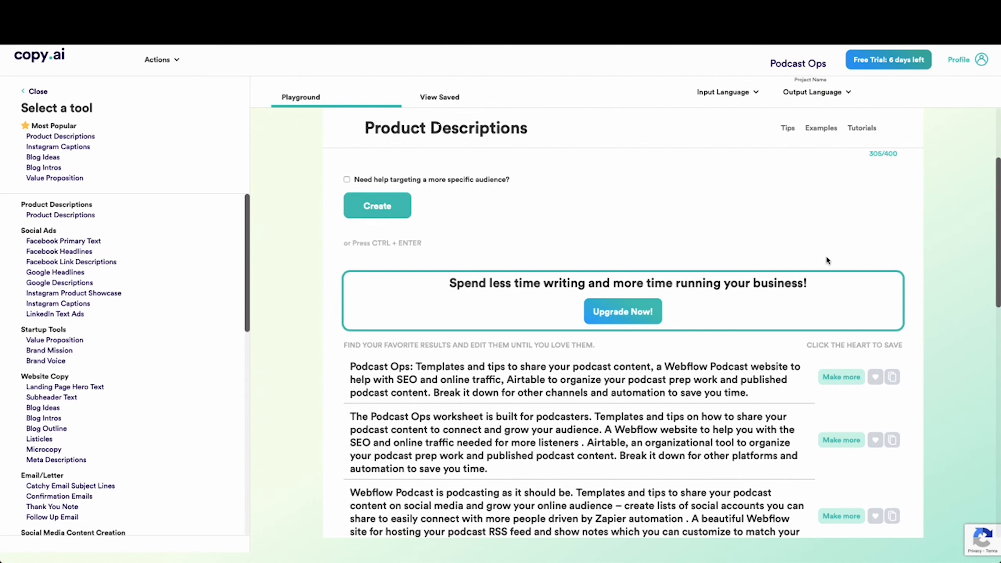
{"action": "scroll", "coordinate": [822, 259], "scroll_direction": "up", "scroll_amount": 3}
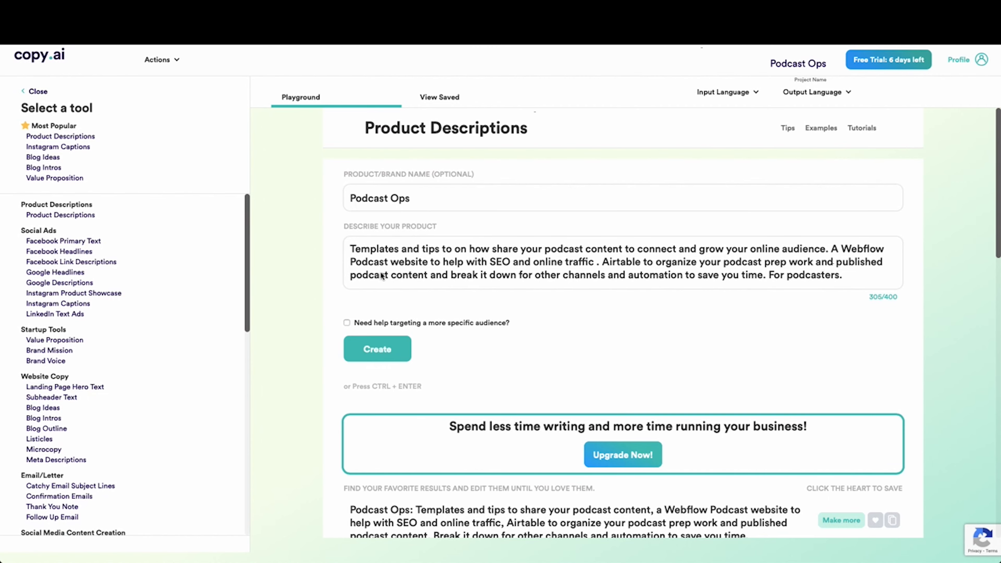
{"action": "scroll", "coordinate": [473, 275], "scroll_direction": "down", "scroll_amount": 1}
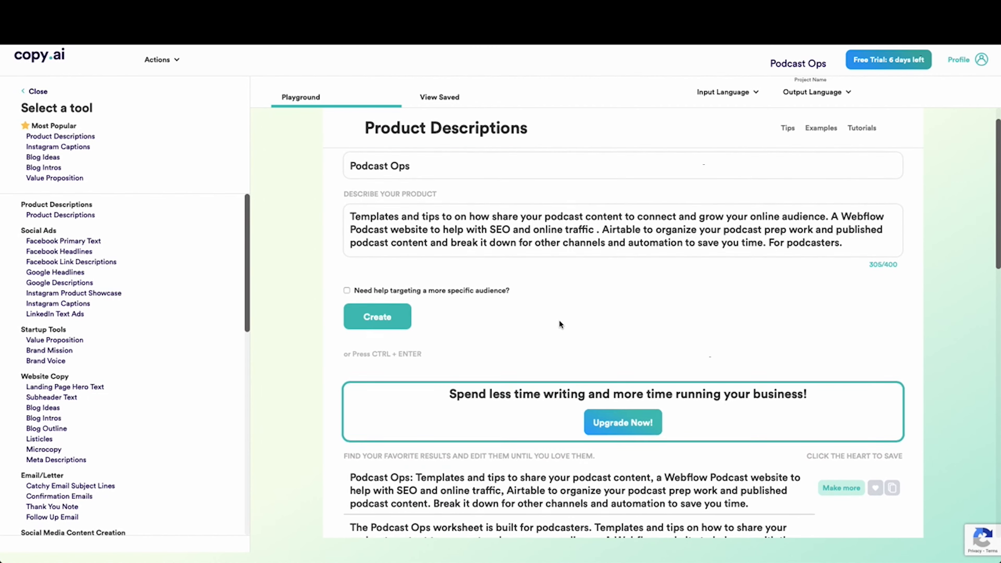
{"action": "scroll", "coordinate": [560, 322], "scroll_direction": "down", "scroll_amount": 2}
{"action": "scroll", "coordinate": [560, 323], "scroll_direction": "down", "scroll_amount": 2}
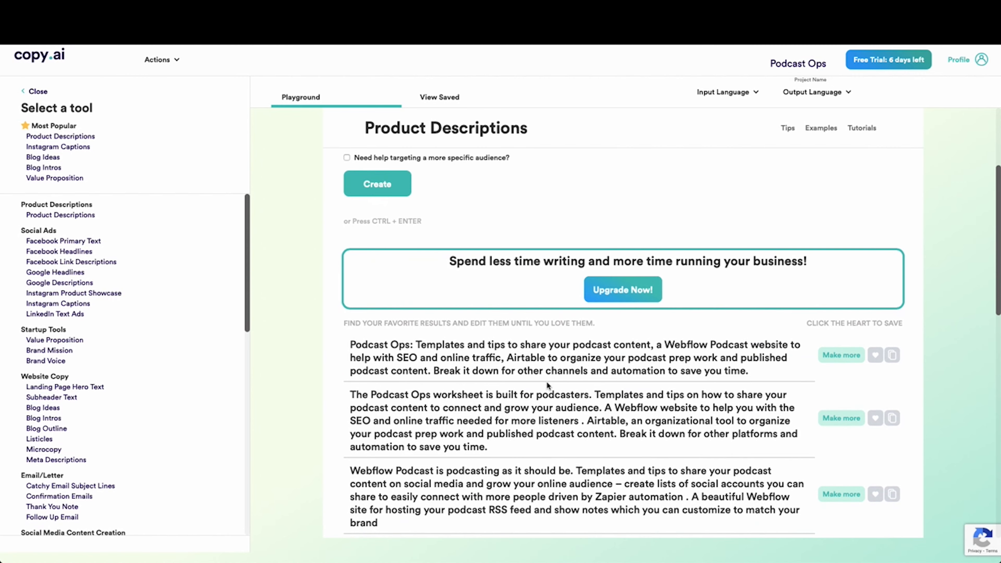
{"action": "scroll", "coordinate": [548, 386], "scroll_direction": "down", "scroll_amount": 1}
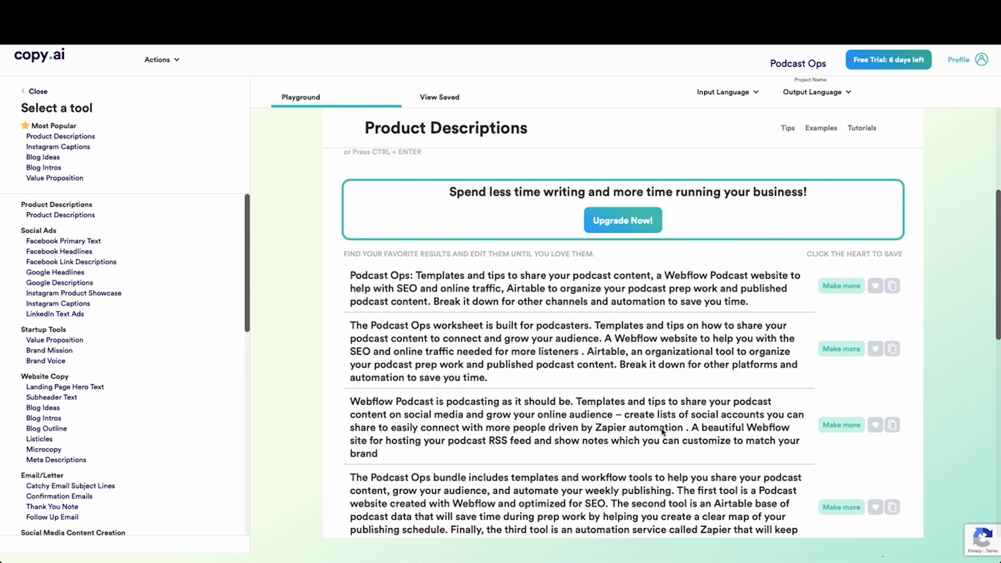
{"action": "scroll", "coordinate": [661, 428], "scroll_direction": "down", "scroll_amount": 1}
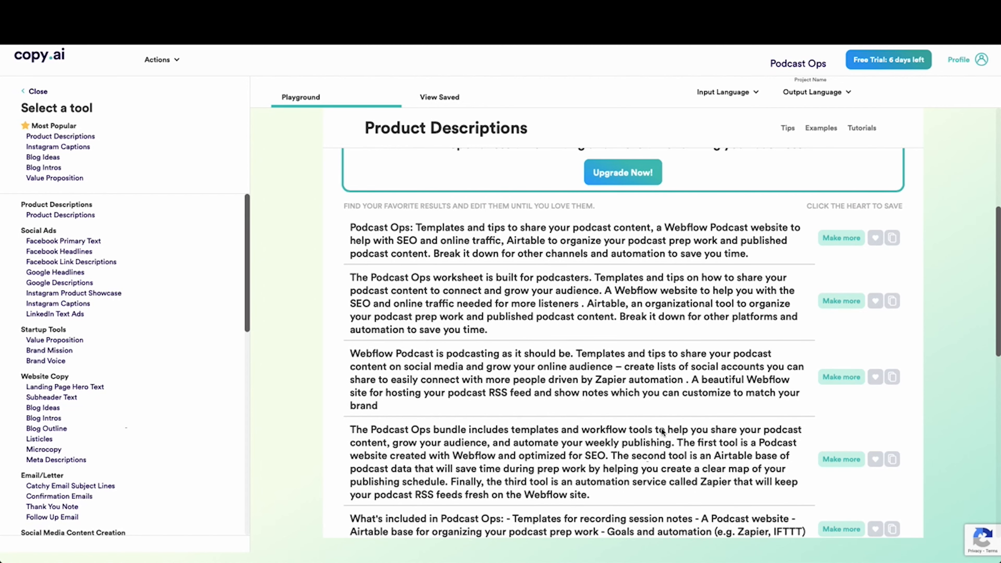
{"action": "scroll", "coordinate": [663, 431], "scroll_direction": "down", "scroll_amount": 1}
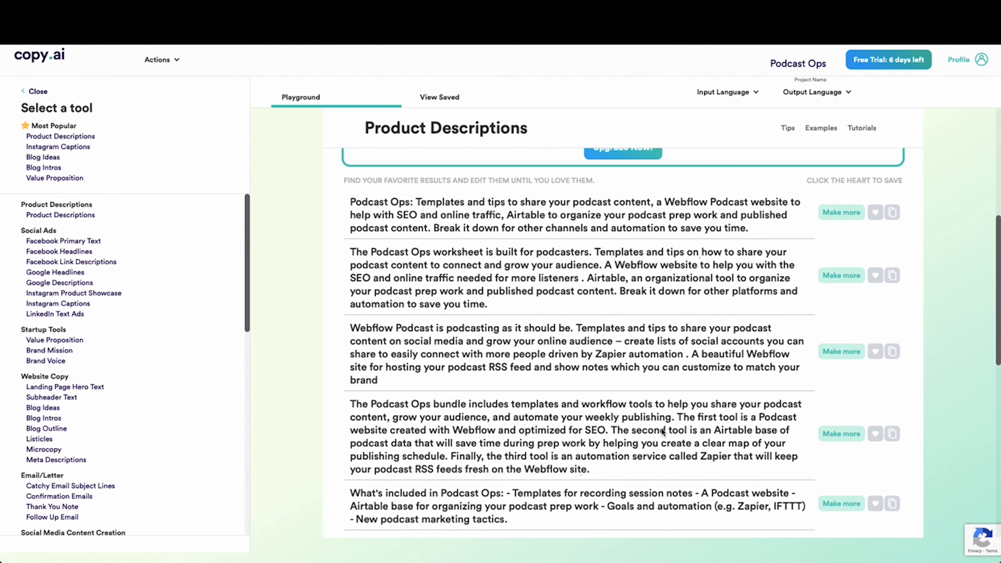
{"action": "scroll", "coordinate": [662, 432], "scroll_direction": "down", "scroll_amount": 2}
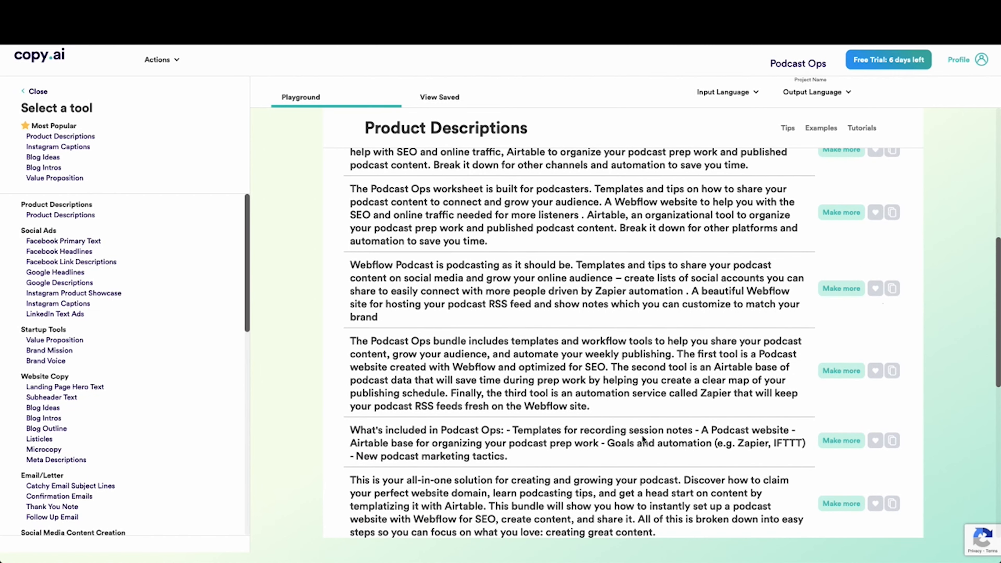
{"action": "scroll", "coordinate": [643, 438], "scroll_direction": "down", "scroll_amount": 2}
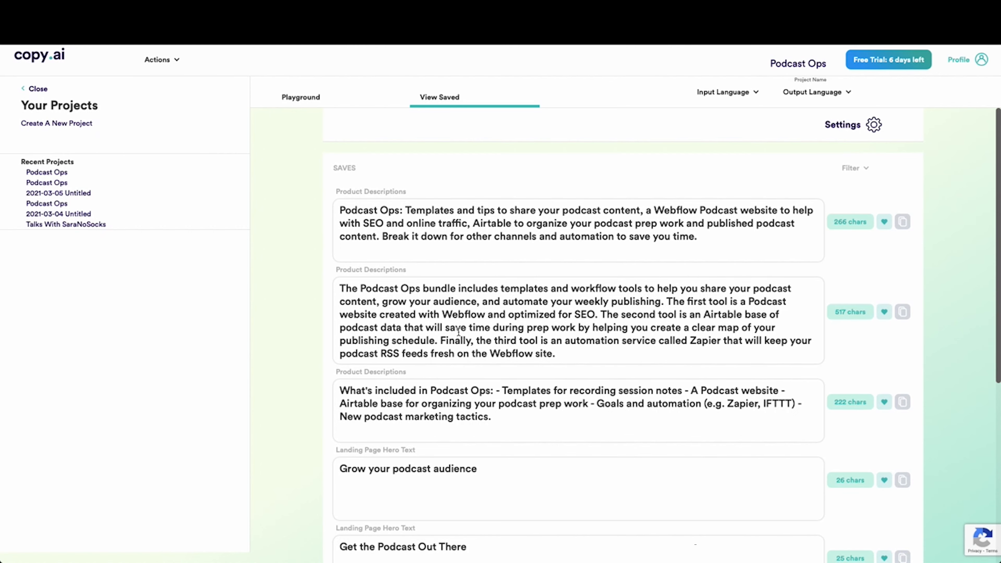
Review the product descriptions and landing page hero texts saved in the Podcast Ops project
{"action": "scroll", "coordinate": [520, 372], "scroll_direction": "down", "scroll_amount": 7}
{"action": "scroll", "coordinate": [524, 355], "scroll_direction": "up", "scroll_amount": 1}
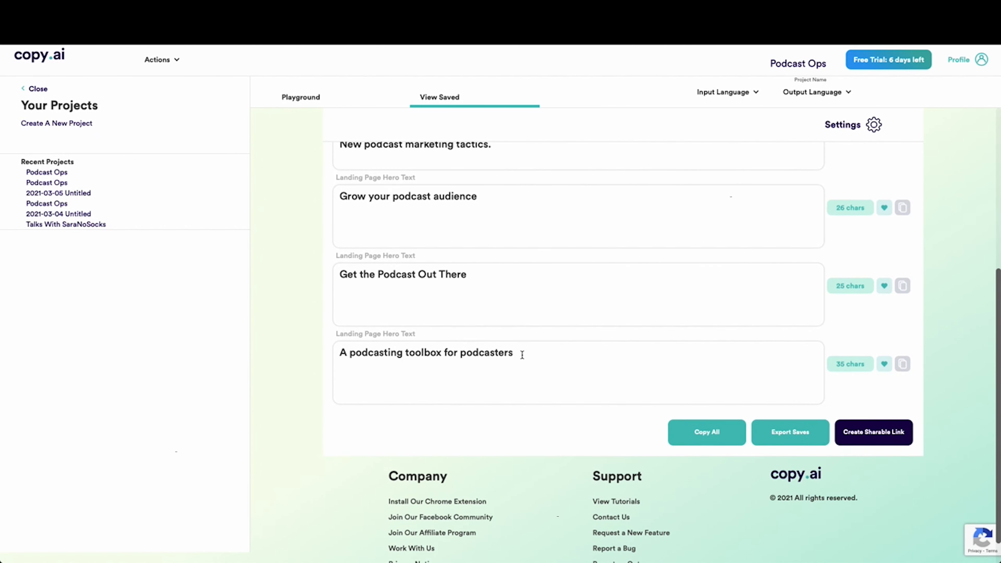
{"action": "scroll", "coordinate": [498, 331], "scroll_direction": "up", "scroll_amount": 7}
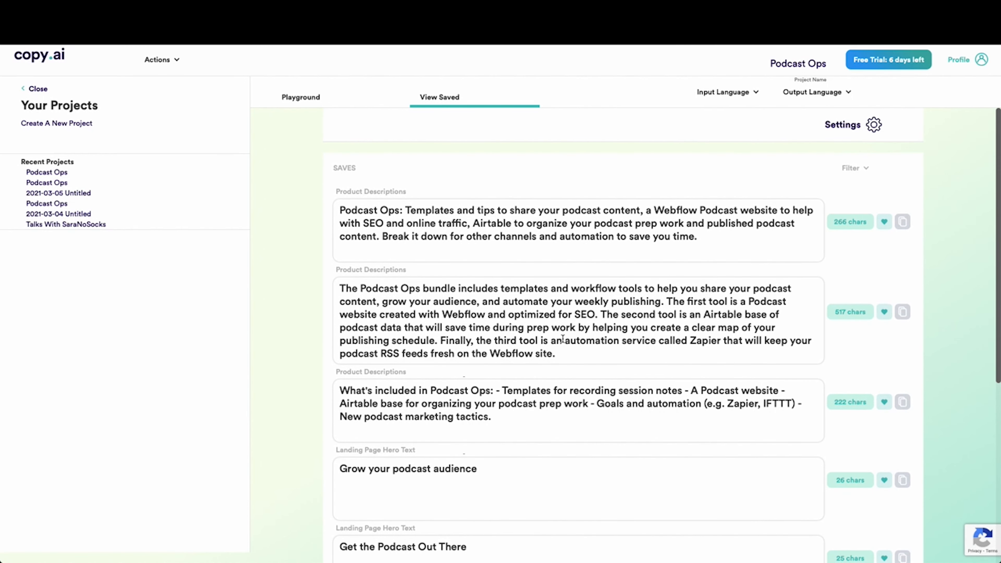
{"action": "scroll", "coordinate": [562, 340], "scroll_direction": "down", "scroll_amount": 2}
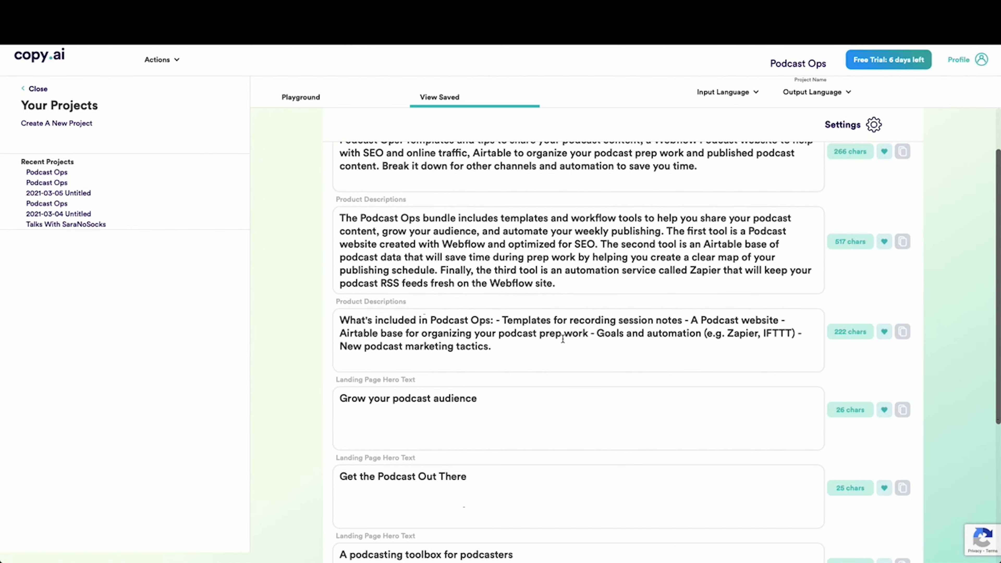
{"action": "scroll", "coordinate": [562, 340], "scroll_direction": "down", "scroll_amount": 2}
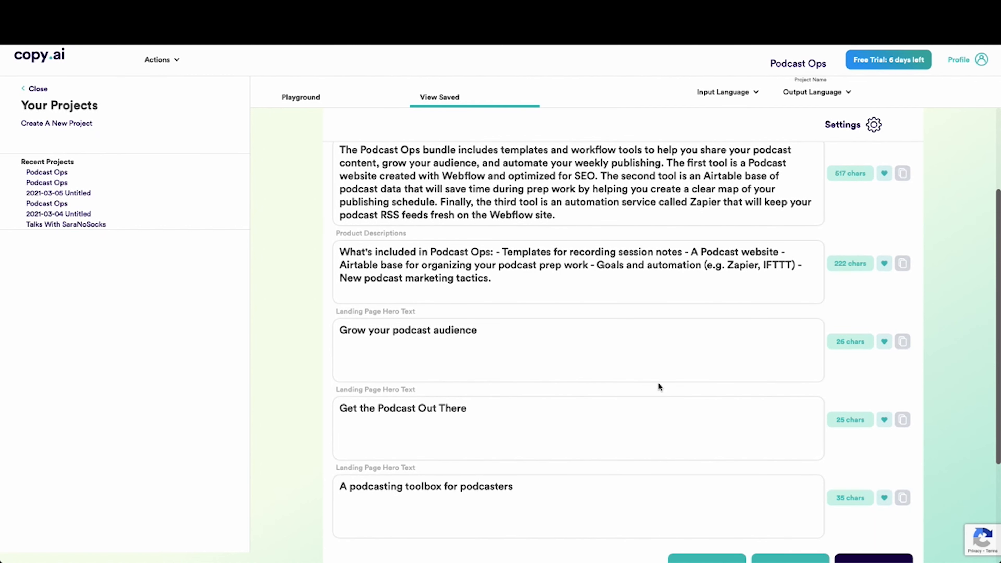
{"action": "scroll", "coordinate": [652, 394], "scroll_direction": "up", "scroll_amount": 3}
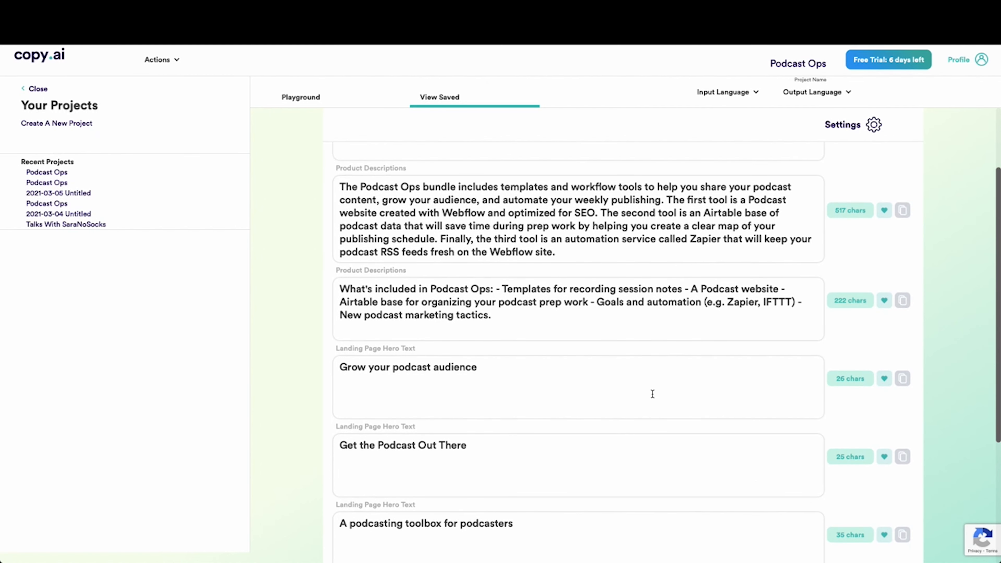
{"action": "scroll", "coordinate": [652, 395], "scroll_direction": "up", "scroll_amount": 1}
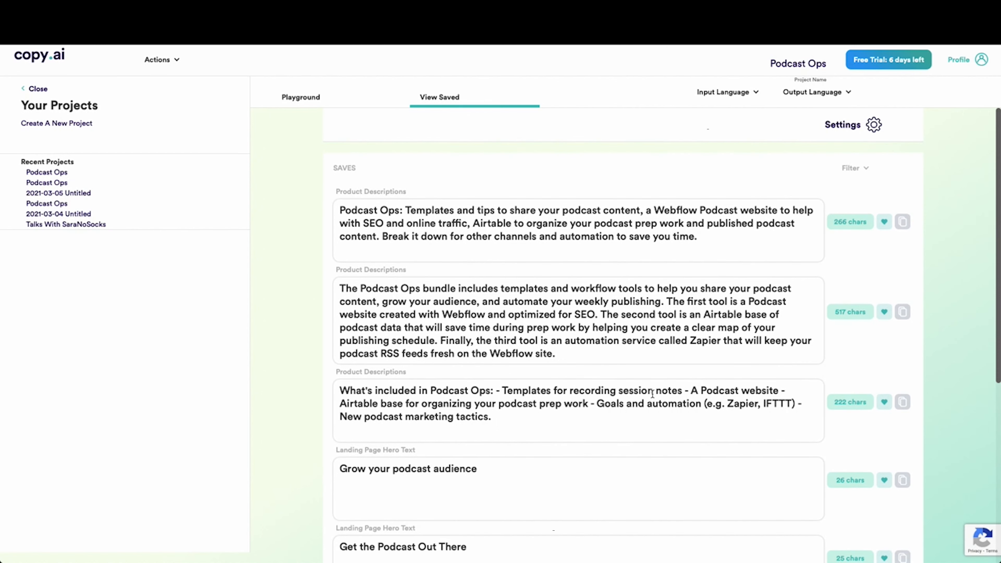
Return to the playground and look over the generated product descriptions again
{"action": "left_click", "coordinate": [292, 97]}
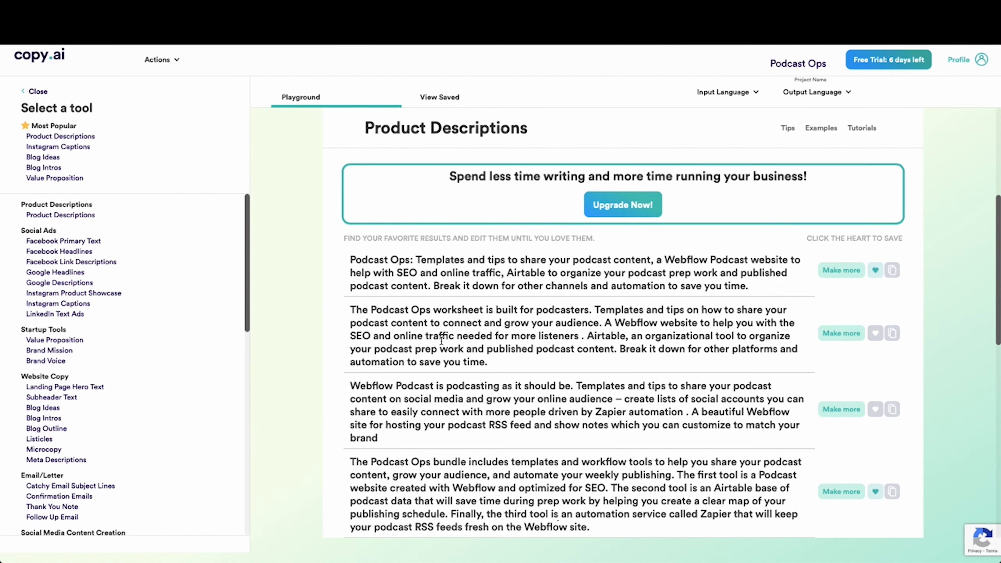
{"action": "scroll", "coordinate": [475, 358], "scroll_direction": "up", "scroll_amount": 5}
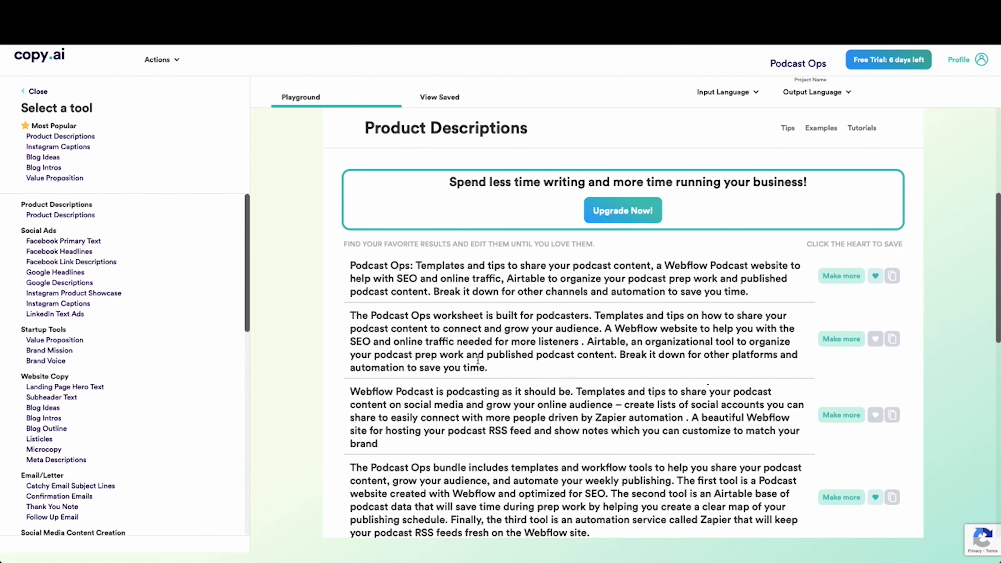